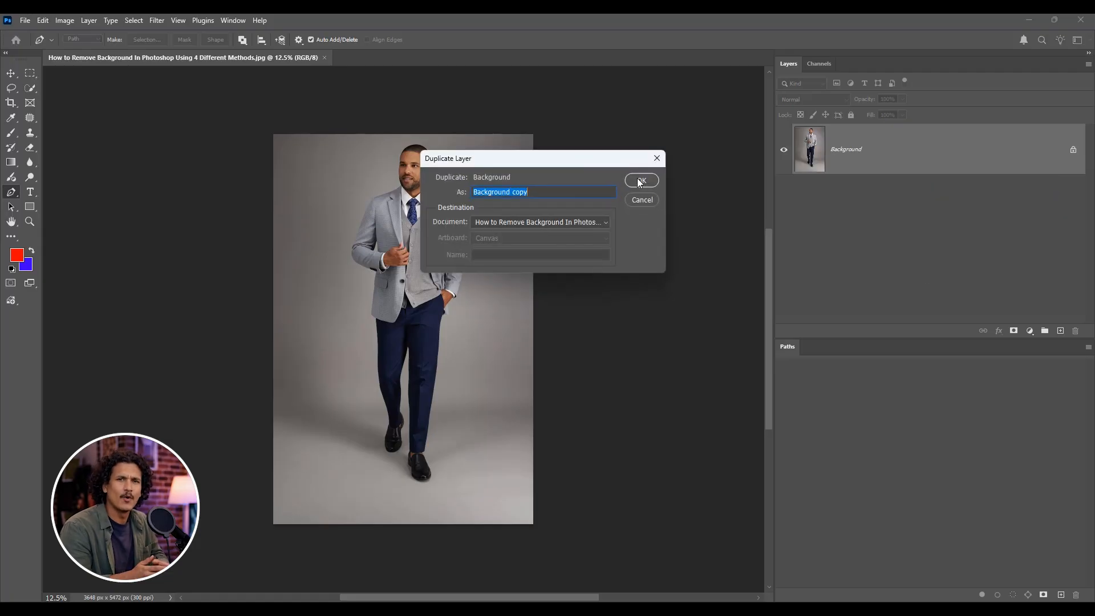
- Duplicate the Background layer as Background copy and hide the original Background layer
{"action": "left_click", "coordinate": [641, 180]}
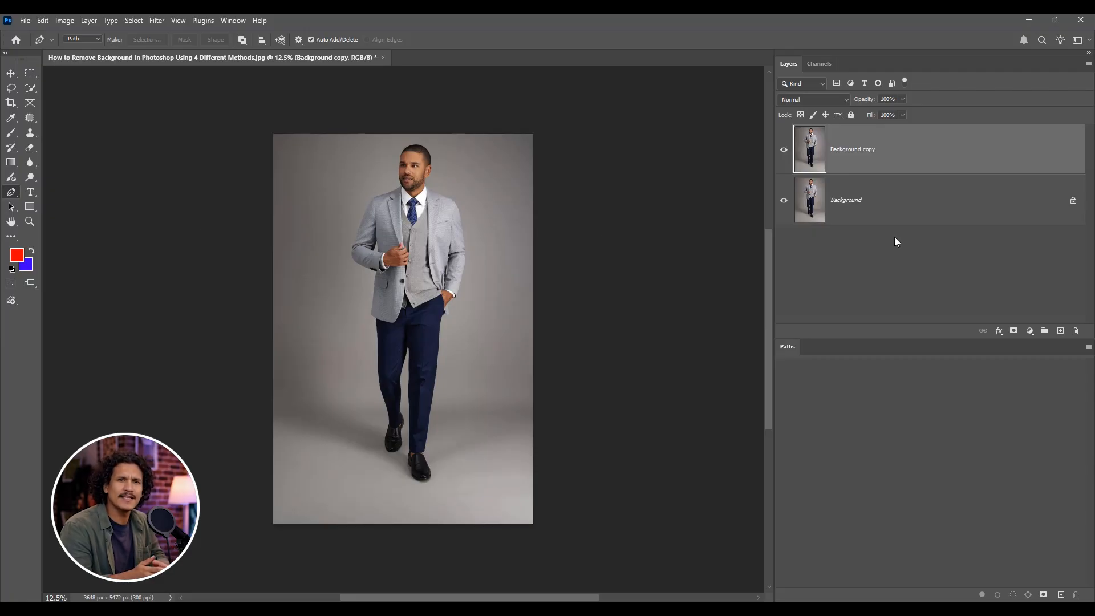
{"action": "left_click", "coordinate": [784, 202]}
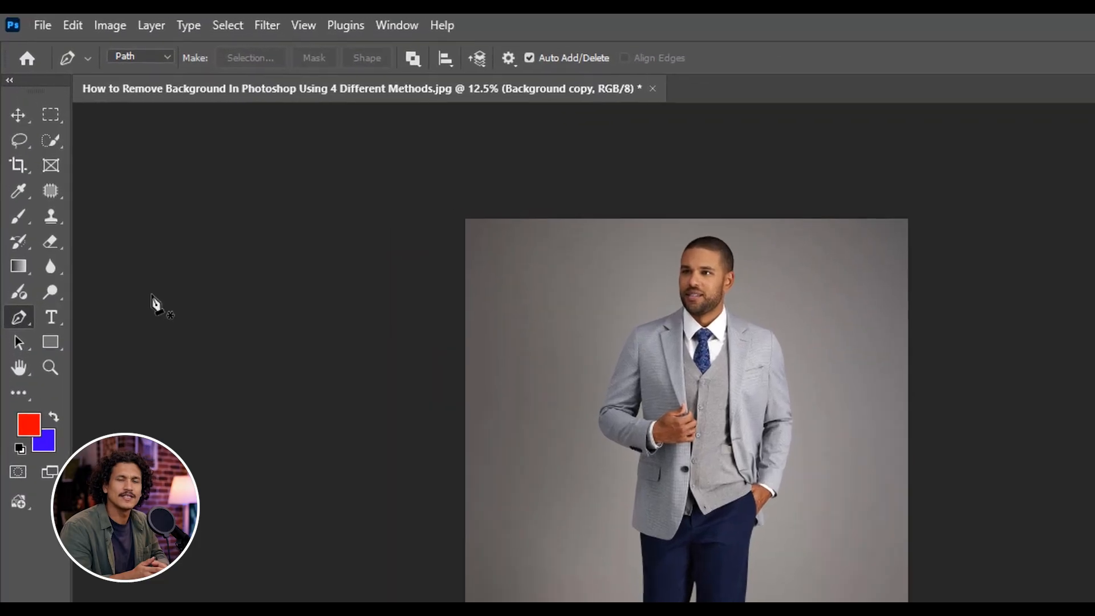
- Select the man with the Quick Selection tool's Select Subject and add a layer mask to Background copy from the selection
{"action": "left_click", "coordinate": [49, 139]}
{"action": "right_click", "coordinate": [49, 139]}
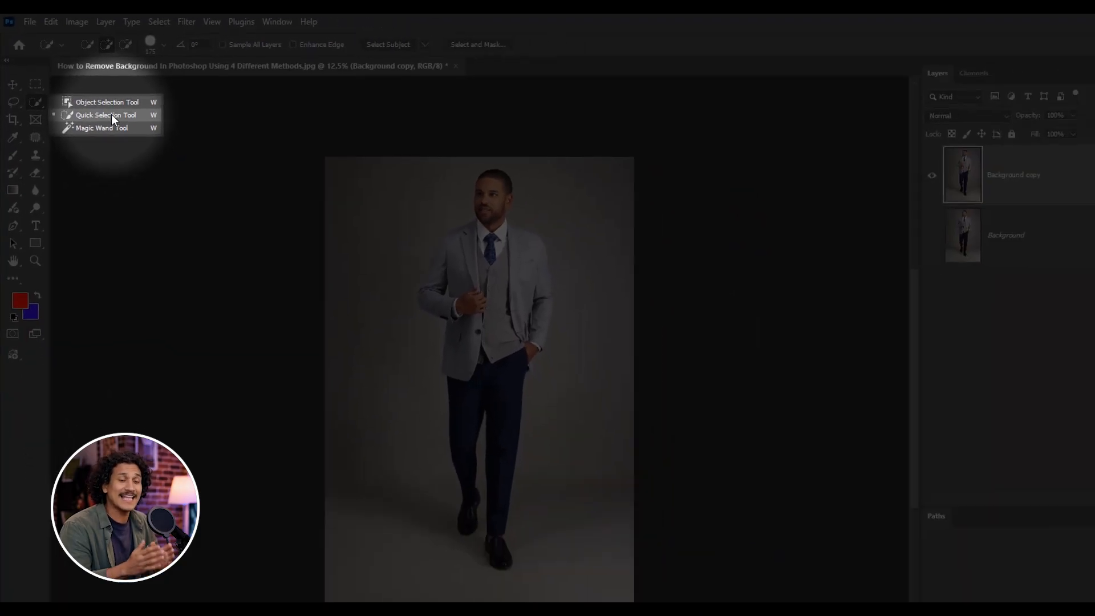
{"action": "left_click", "coordinate": [154, 157]}
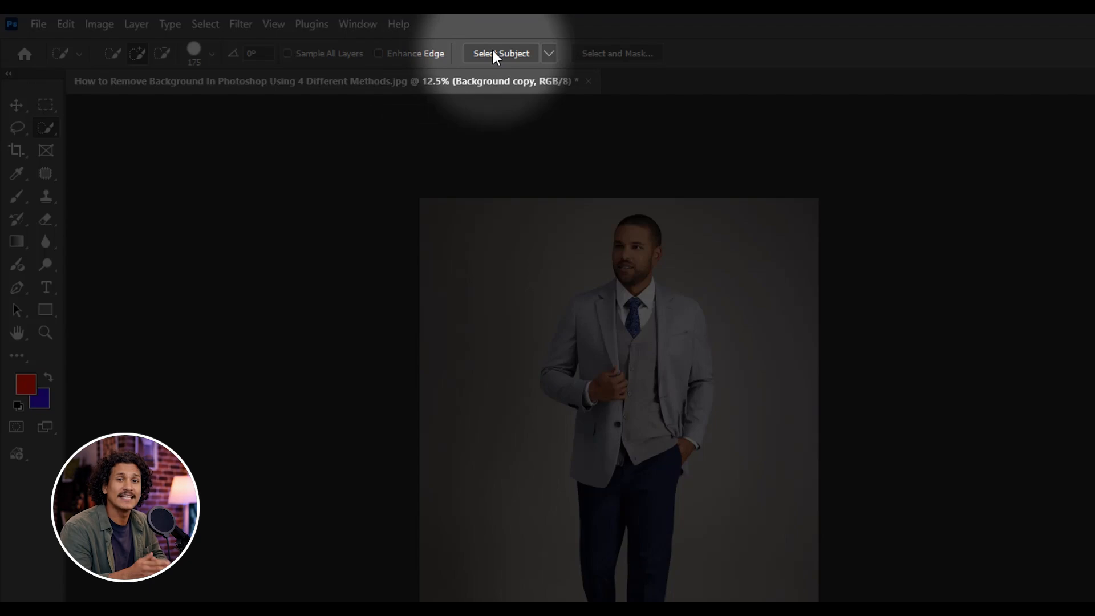
{"action": "left_click", "coordinate": [494, 52]}
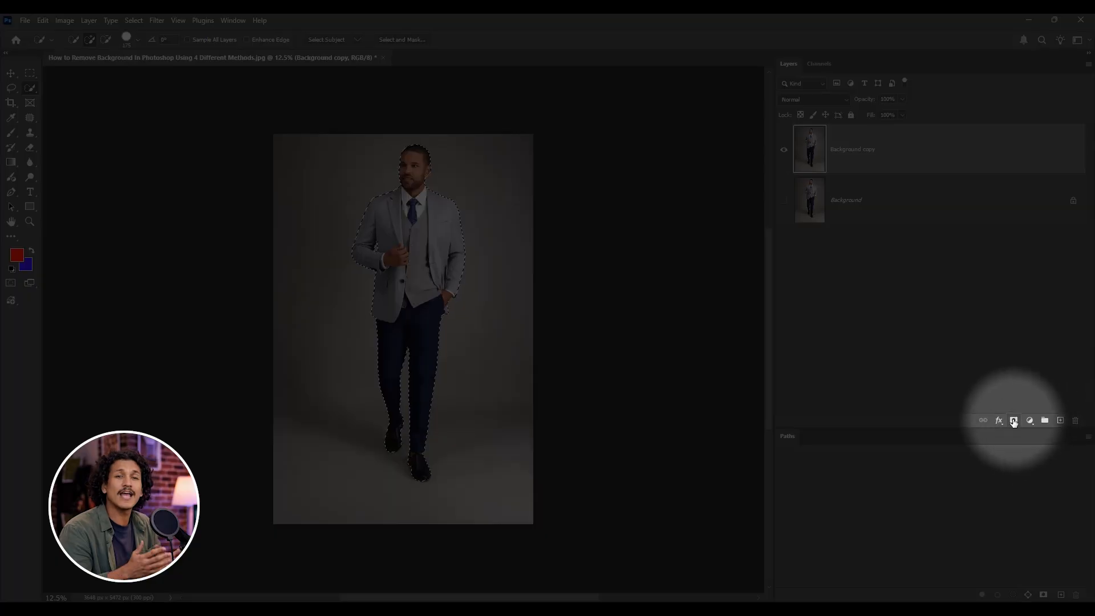
{"action": "left_click", "coordinate": [1014, 420]}
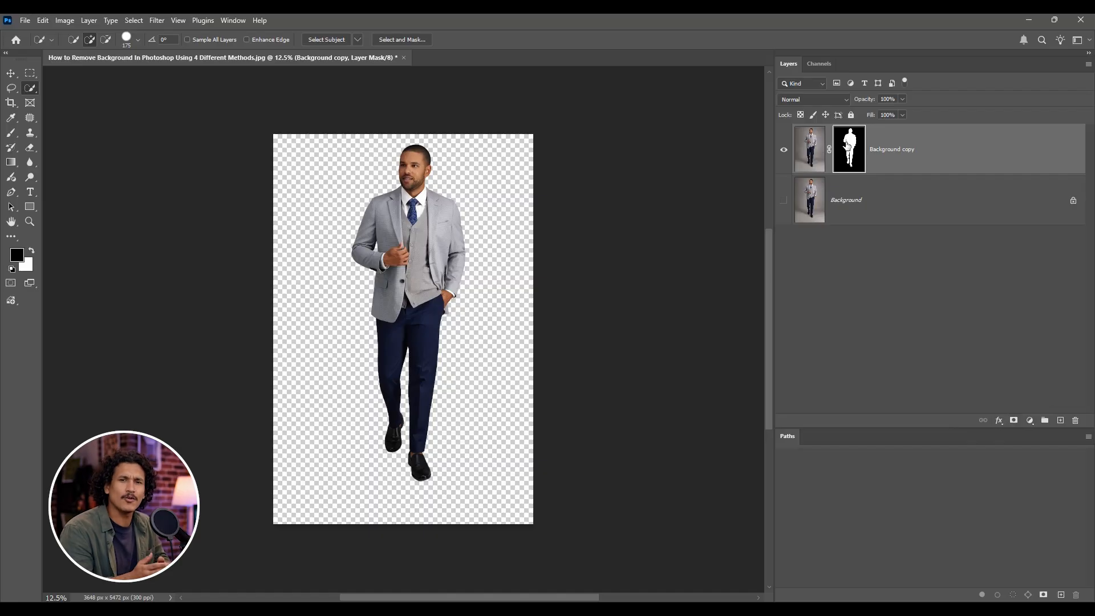
{"action": "left_click", "coordinate": [810, 149]}
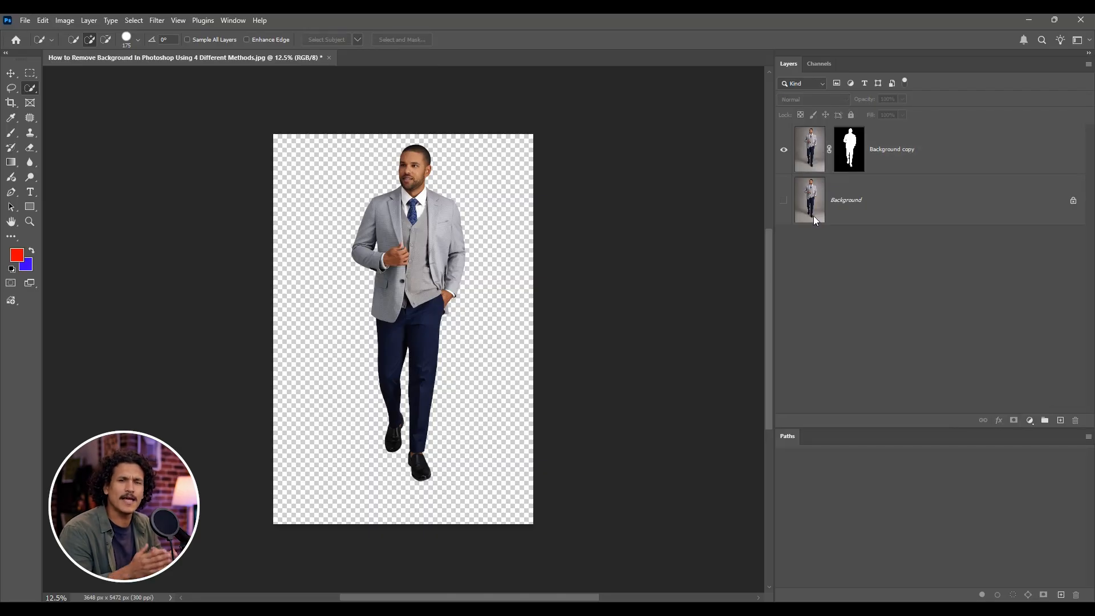
- Save the cut-out as a Photoshop PSD file named How to Remove Background In Photoshop Using 4 Different Methods
{"action": "left_click", "coordinate": [25, 20]}
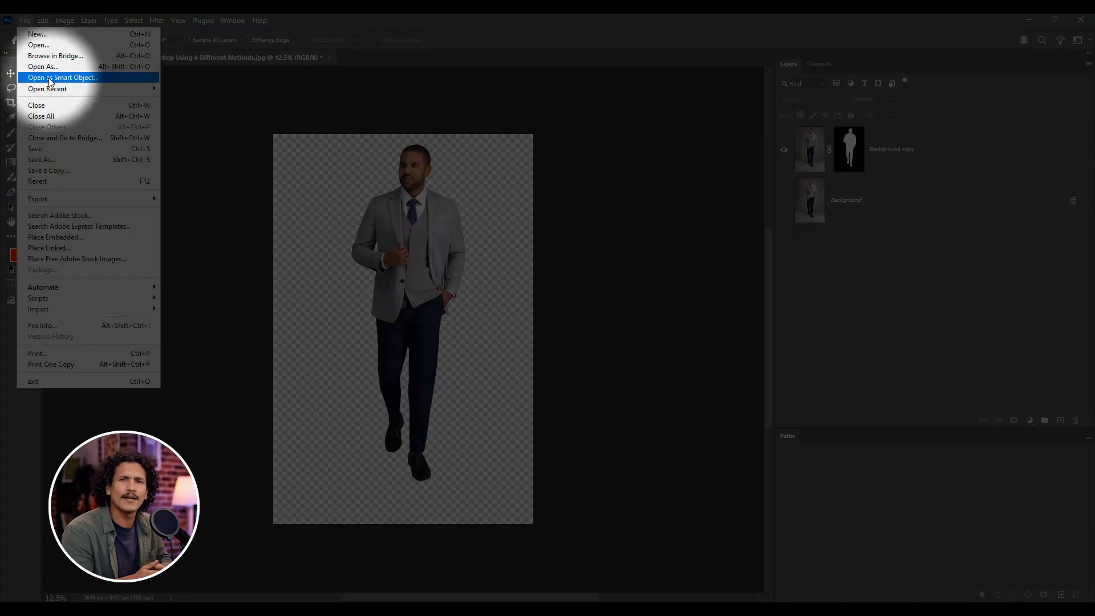
{"action": "left_click", "coordinate": [42, 159]}
{"action": "left_click", "coordinate": [288, 315]}
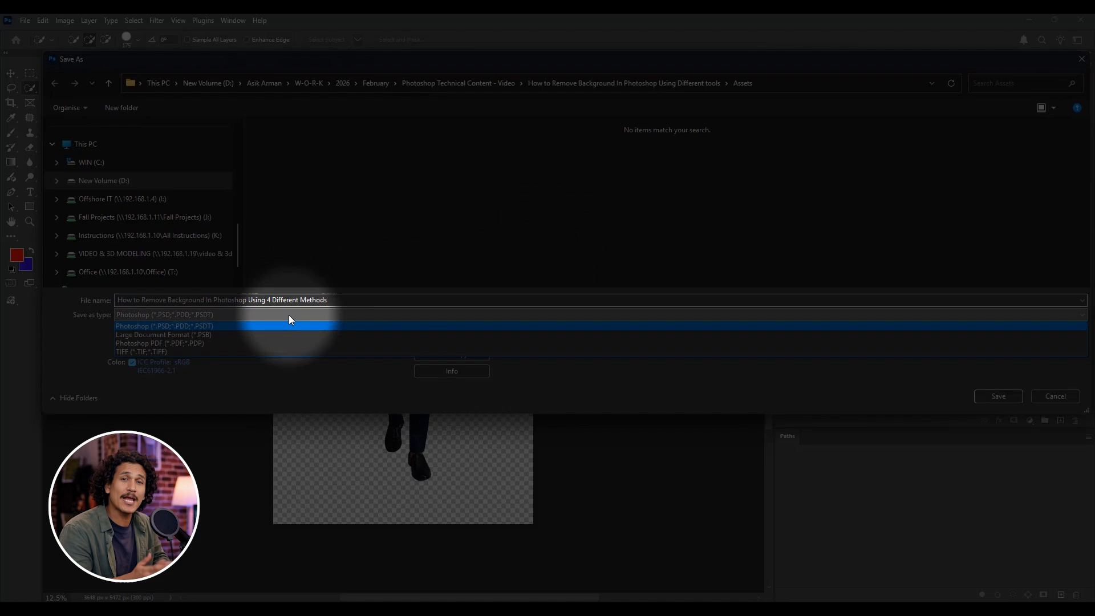
{"action": "left_click", "coordinate": [252, 326]}
{"action": "left_click", "coordinate": [996, 396]}
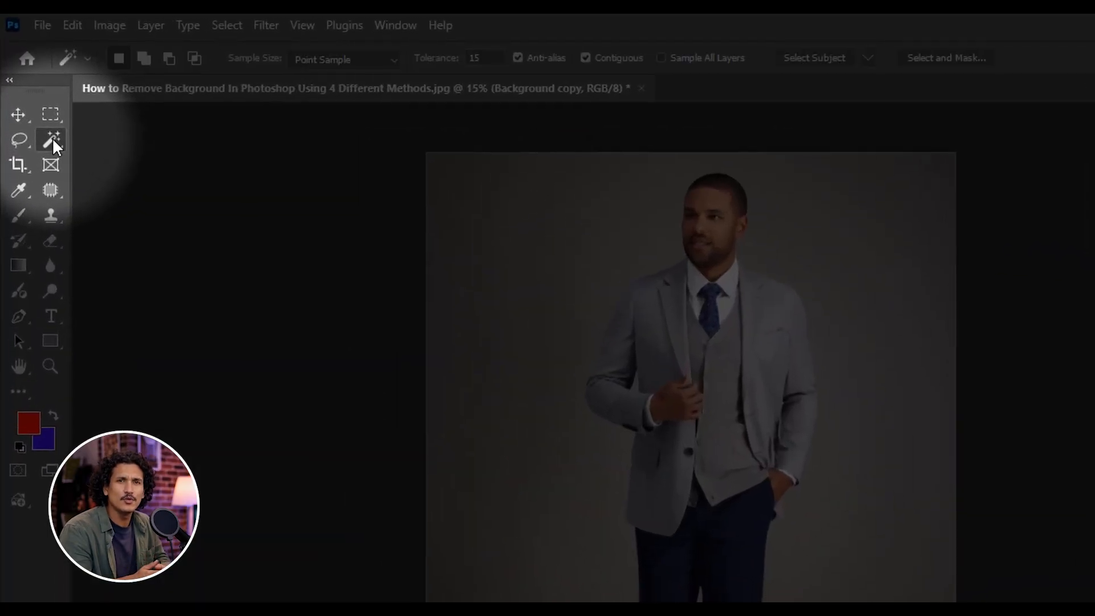
- Set up the Magic Wand tool to add to the selection with a tolerance of 70 and Contiguous enabled
{"action": "left_click", "coordinate": [52, 138]}
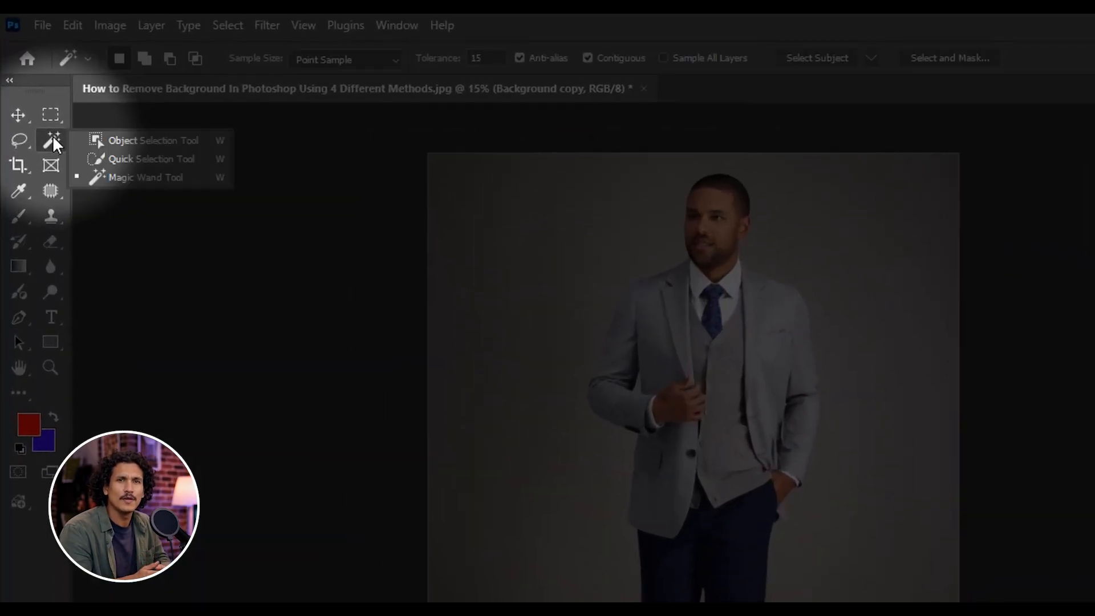
{"action": "left_click", "coordinate": [151, 177]}
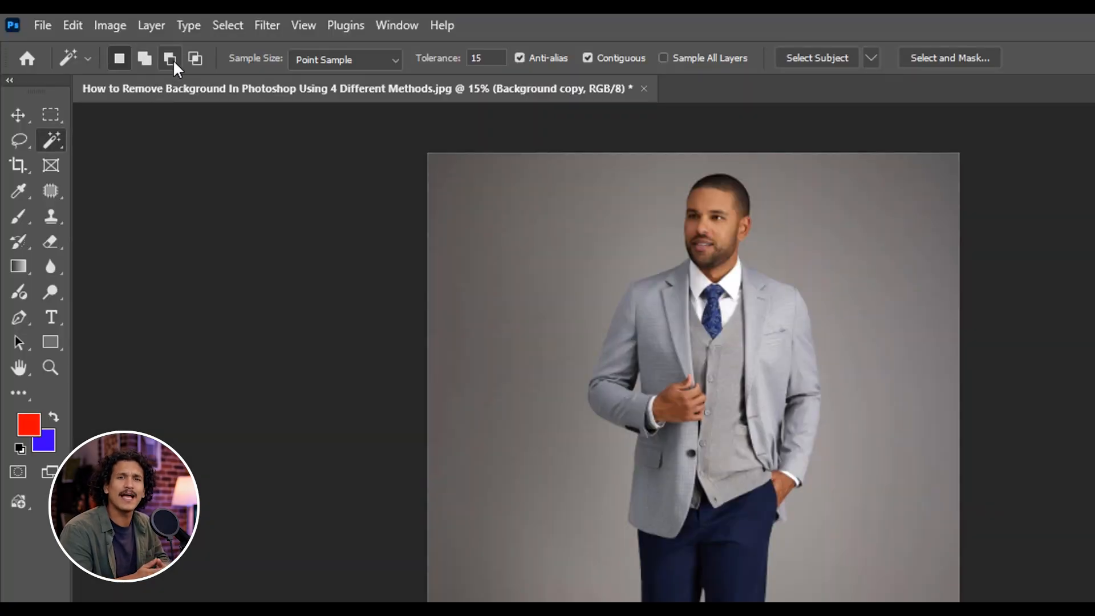
{"action": "left_click", "coordinate": [148, 56]}
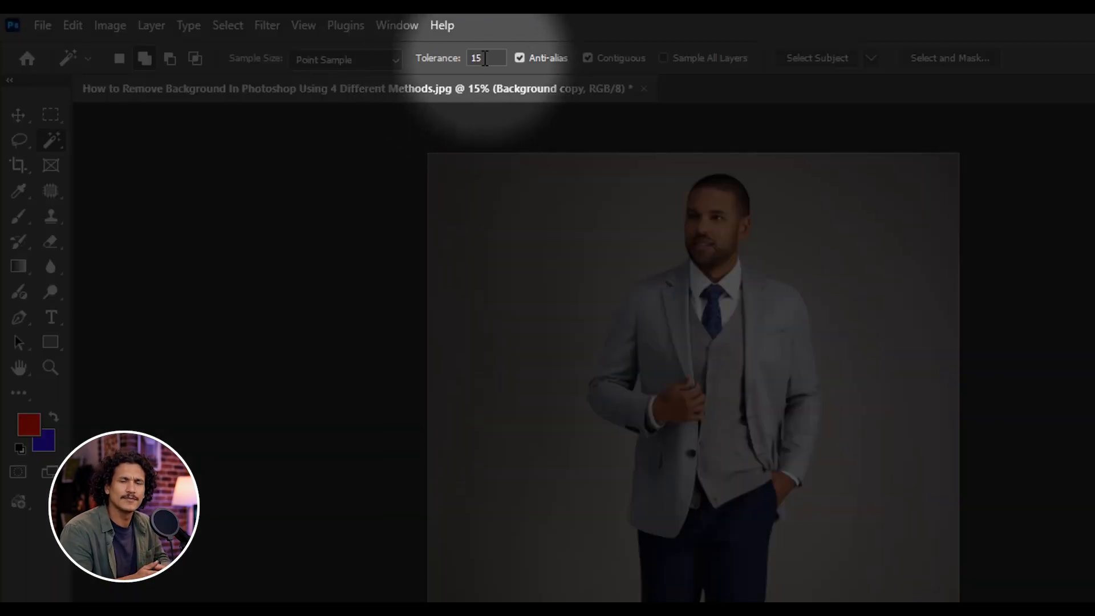
{"action": "mouse_move", "coordinate": [491, 57]}
{"action": "left_mouse_down"}
{"action": "mouse_move", "coordinate": [439, 59]}
{"action": "mouse_move", "coordinate": [502, 51]}
{"action": "left_mouse_up"}
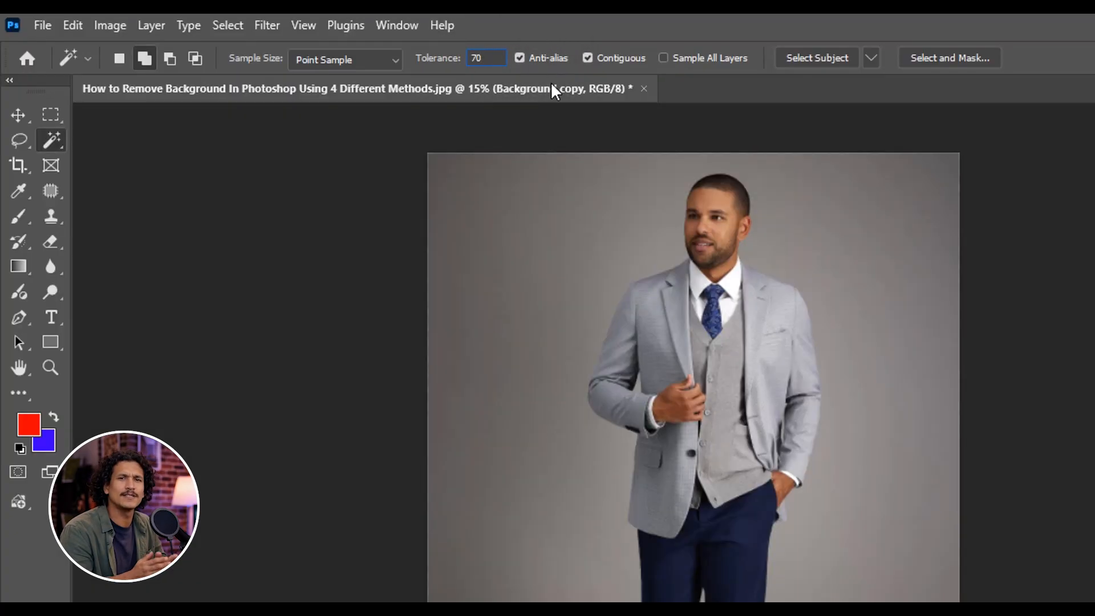
{"action": "left_click", "coordinate": [587, 58]}
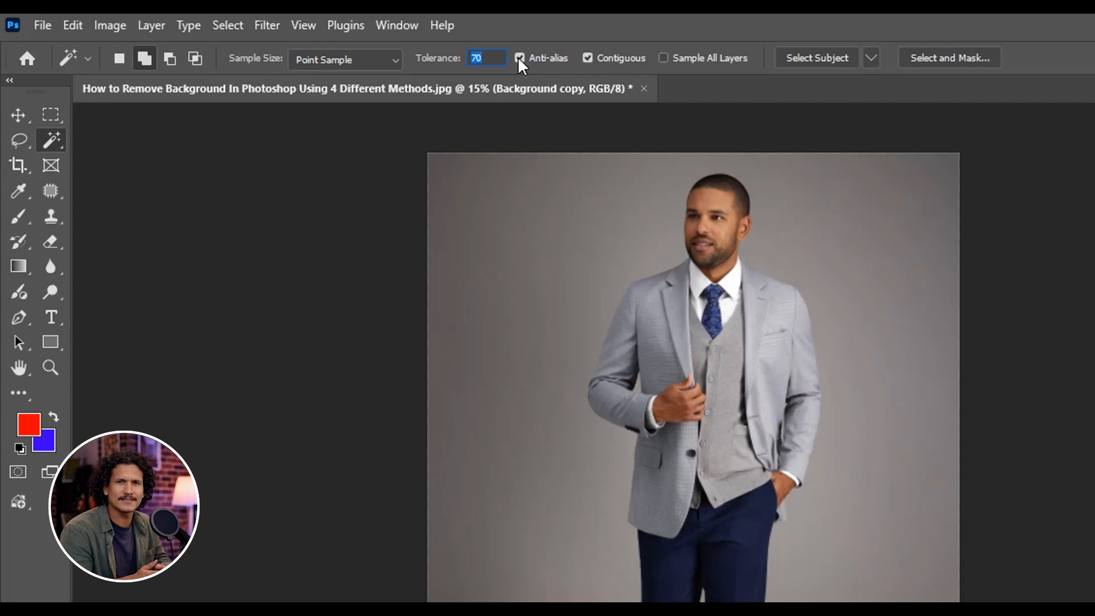
- Try selecting the grey backdrop around the man with the Magic Wand, and clear the selection each time
{"action": "left_click", "coordinate": [432, 167]}
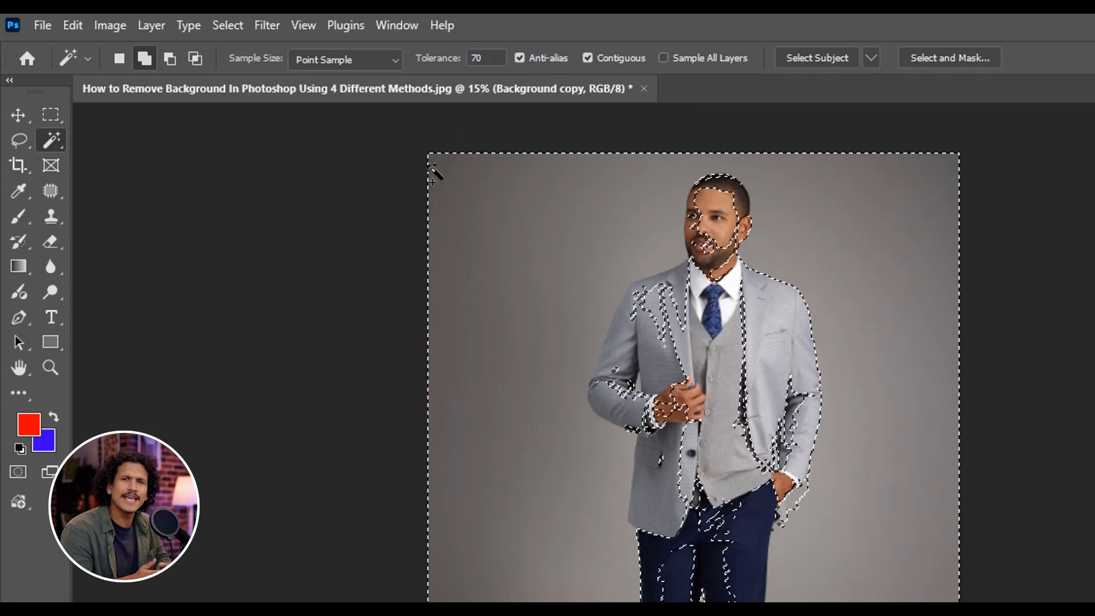
{"action": "key", "text": "ctrl+d"}
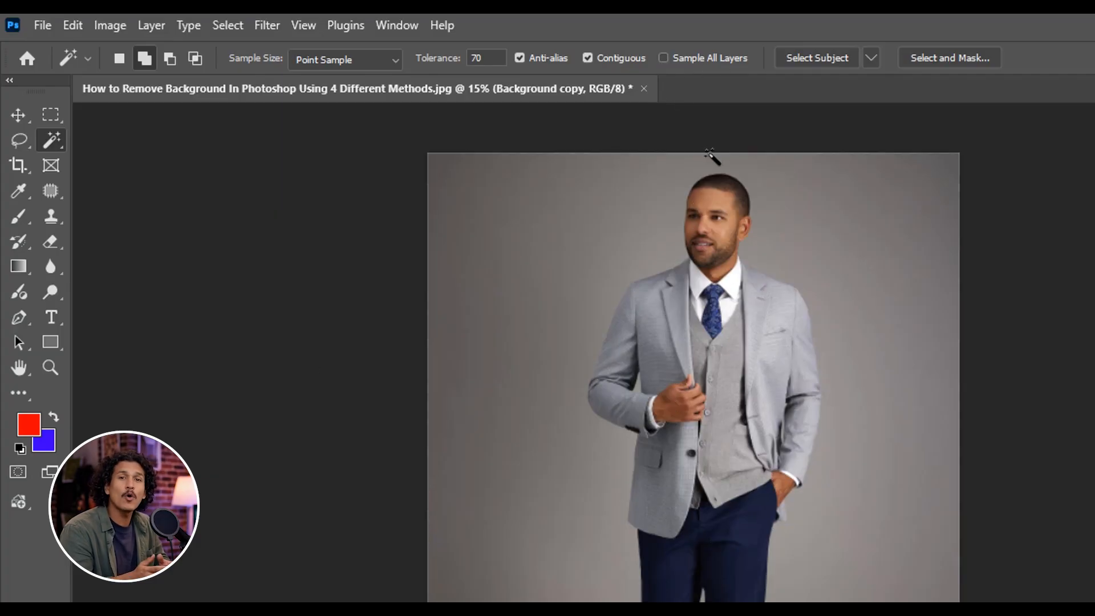
{"action": "left_click", "coordinate": [580, 171]}
{"action": "key", "text": "ctrl+d"}
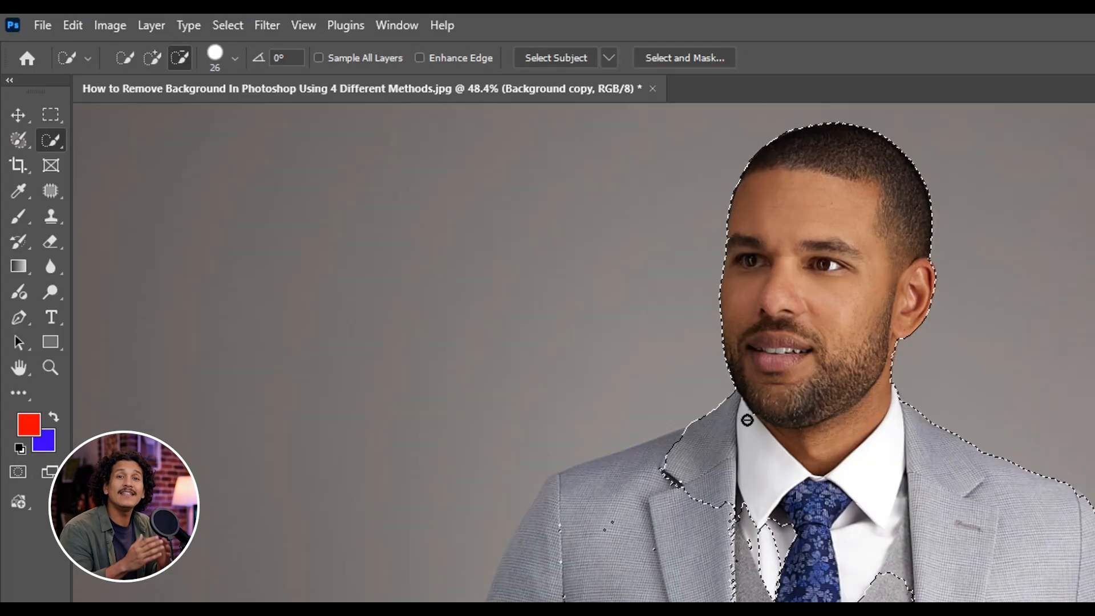
- Subtract the man's shirt collar and jacket shoulder from the backdrop selection and open it in Select and Mask
{"action": "mouse_move", "coordinate": [745, 416]}
{"action": "left_mouse_down"}
{"action": "mouse_move", "coordinate": [683, 468]}
{"action": "mouse_move", "coordinate": [557, 518]}
{"action": "mouse_move", "coordinate": [525, 549]}
{"action": "mouse_move", "coordinate": [606, 519]}
{"action": "mouse_move", "coordinate": [549, 536]}
{"action": "left_mouse_up"}
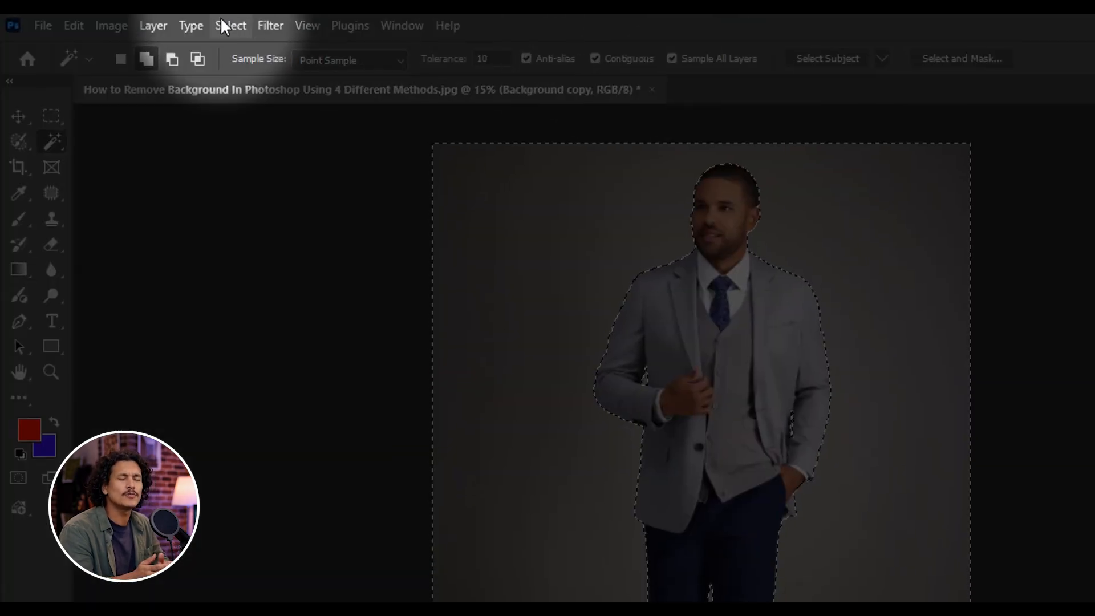
{"action": "left_click", "coordinate": [145, 21]}
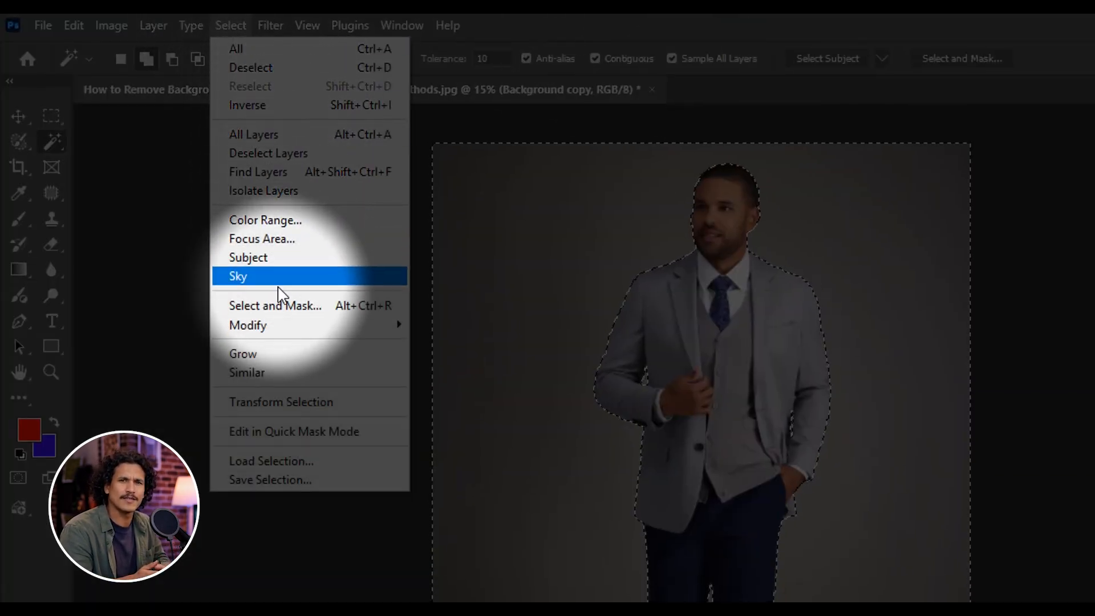
{"action": "left_click", "coordinate": [316, 305]}
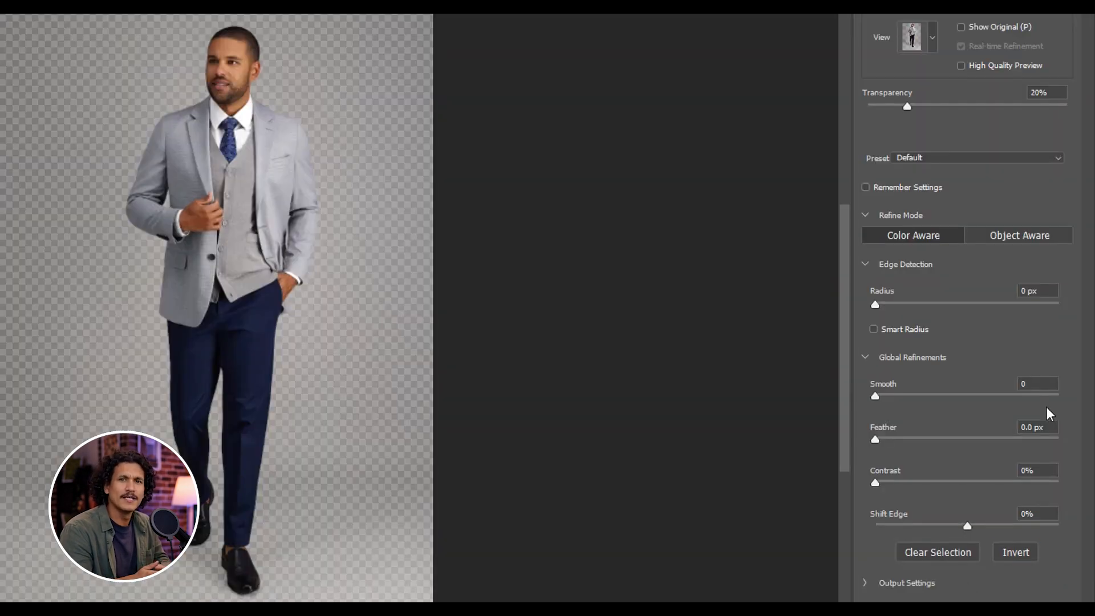
- Set Shift Edge to -4% and output the refined selection as a layer mask
{"action": "key", "text": "Tab"}
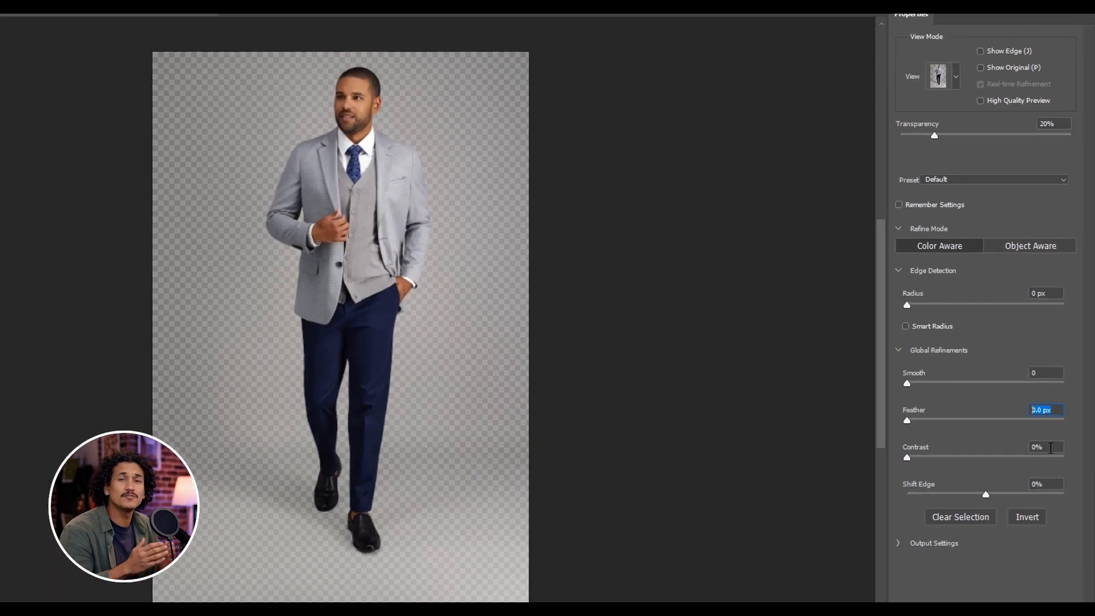
{"action": "key", "text": "Tab"}
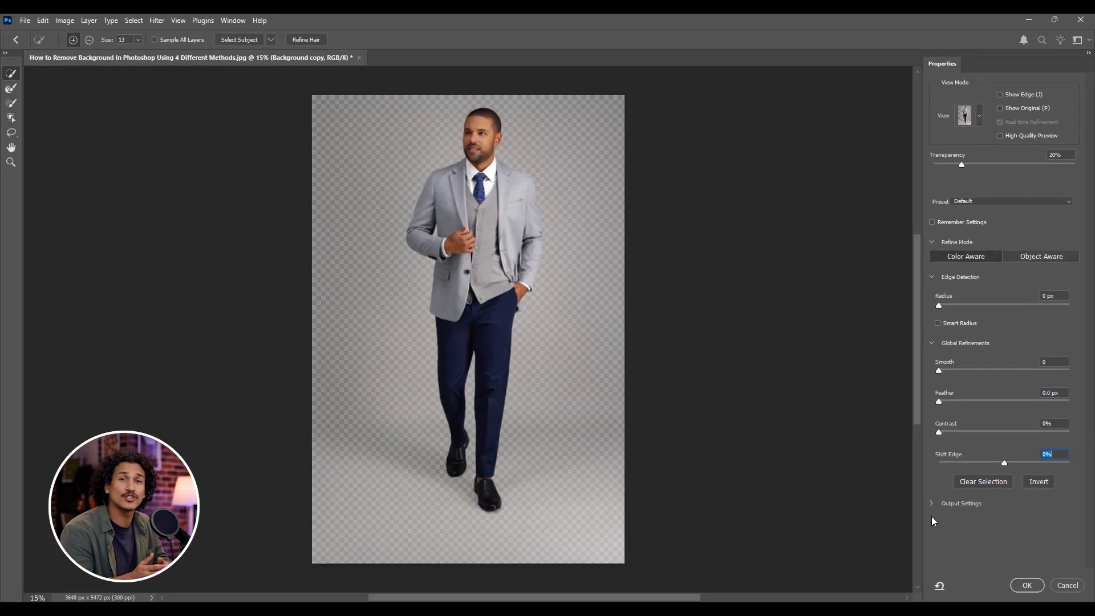
{"action": "left_click", "coordinate": [930, 502]}
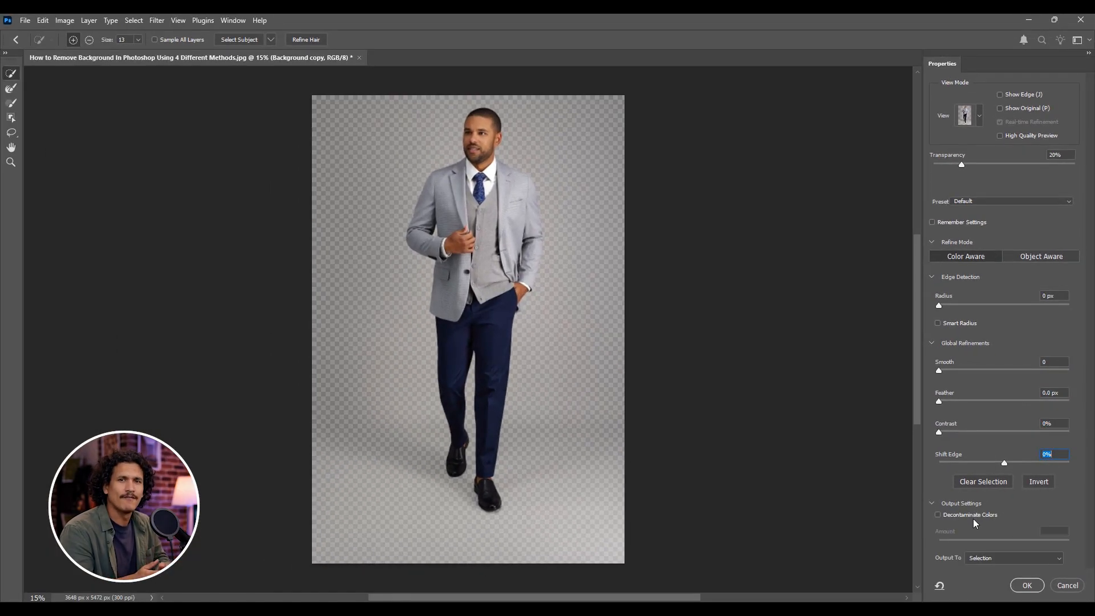
{"action": "left_click", "coordinate": [1048, 558]}
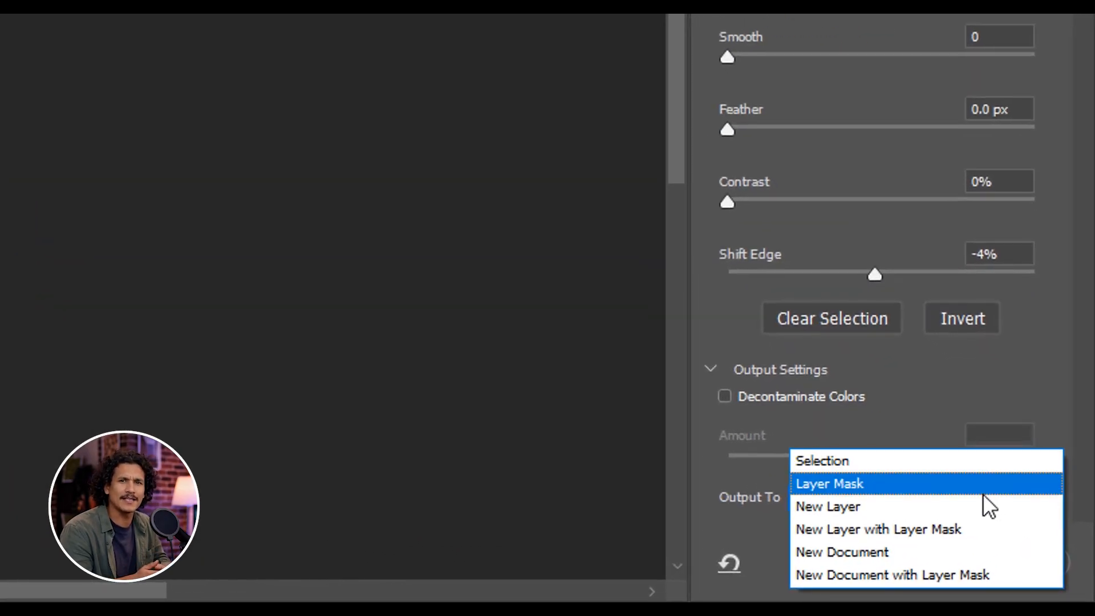
{"action": "left_click", "coordinate": [984, 500]}
{"action": "left_click", "coordinate": [935, 569]}
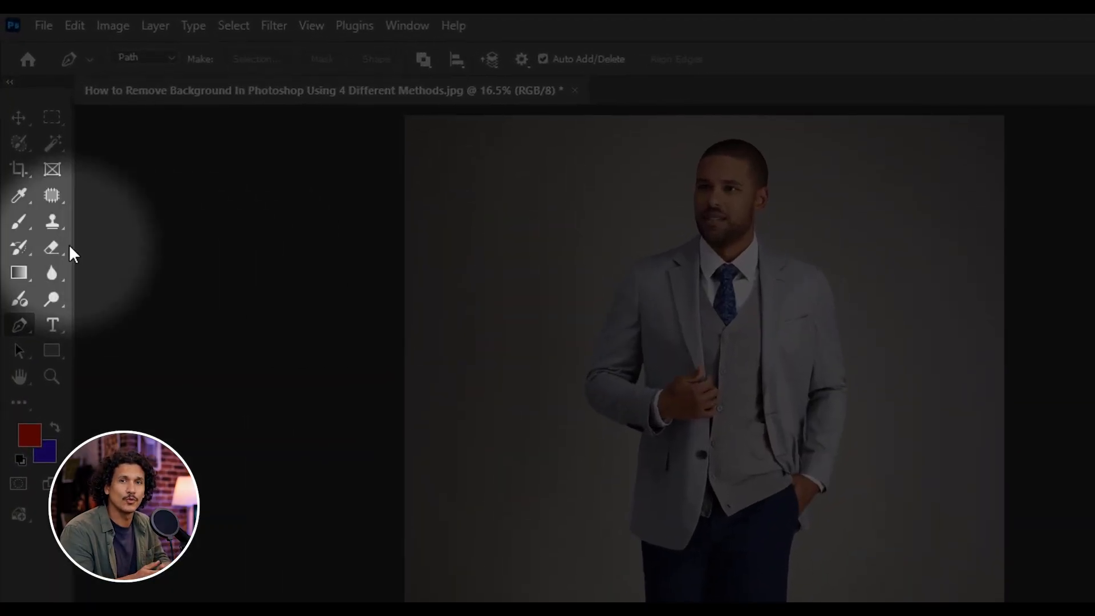
- Choose the Background Eraser tool and sample a colour from the grey backdrop beside the man
{"action": "right_click", "coordinate": [63, 247]}
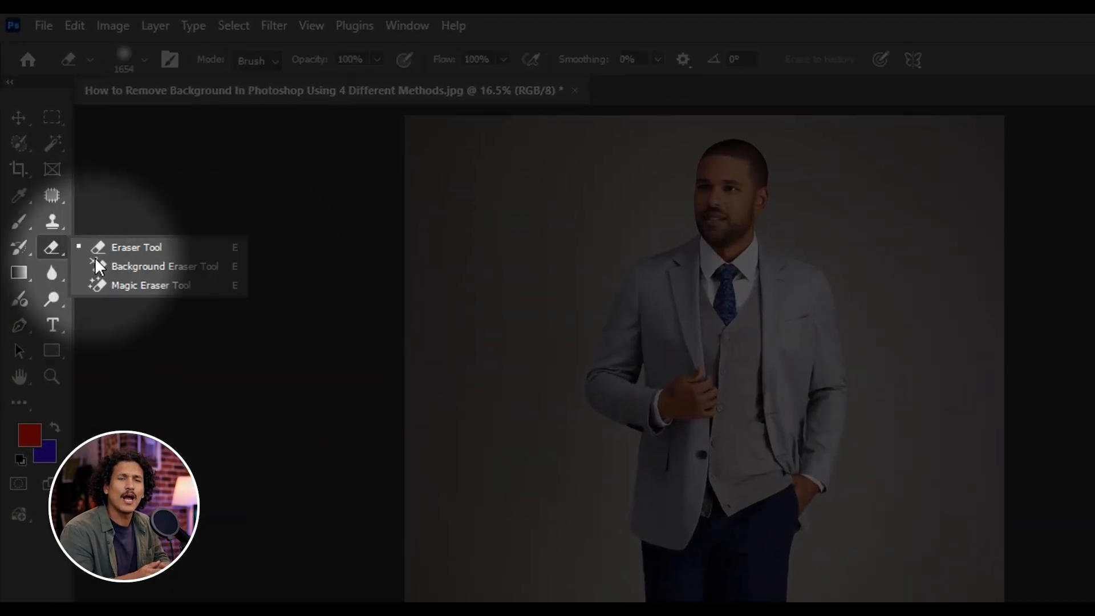
{"action": "left_click", "coordinate": [143, 265]}
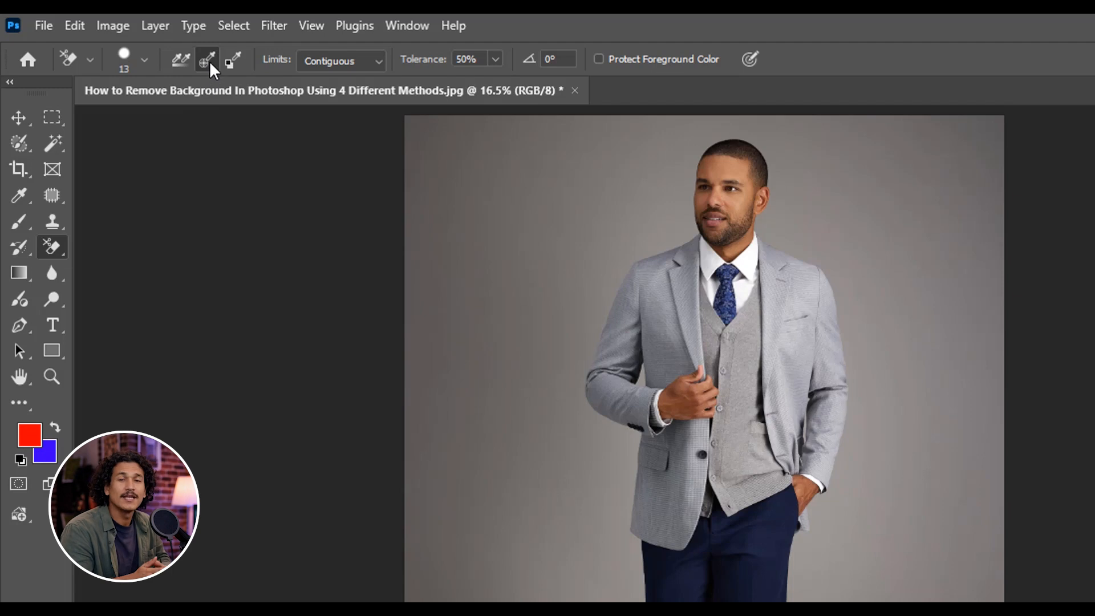
{"action": "key", "text": "alt"}
{"action": "left_click", "coordinate": [530, 374], "text": "alt"}
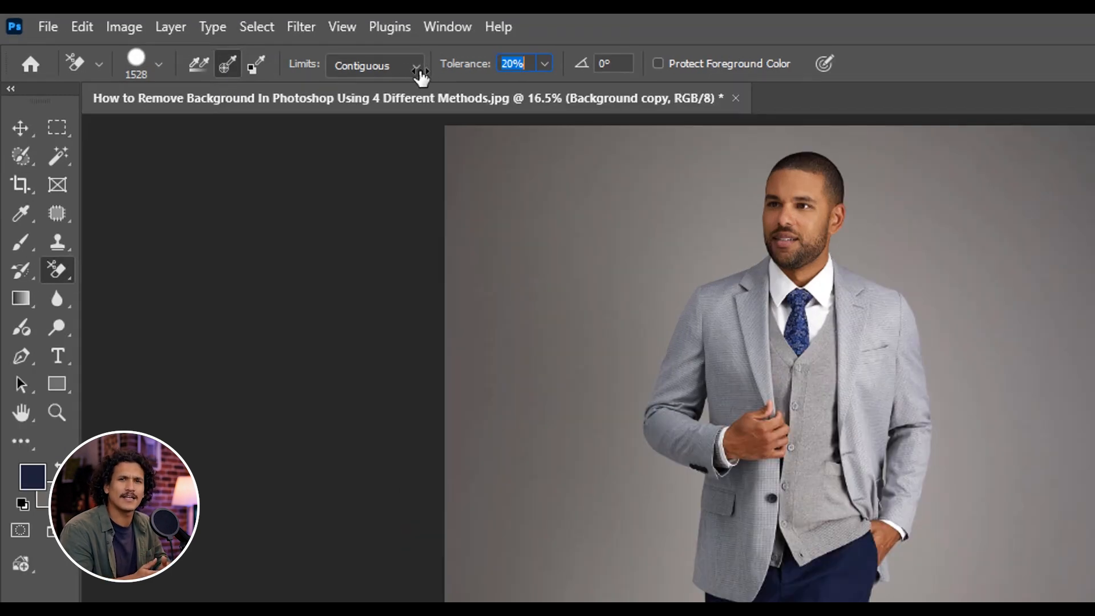
- Try erasing the backdrop beside the man's head and arm with a 1528 px brush at 8% tolerance
{"action": "key", "text": "Up"}
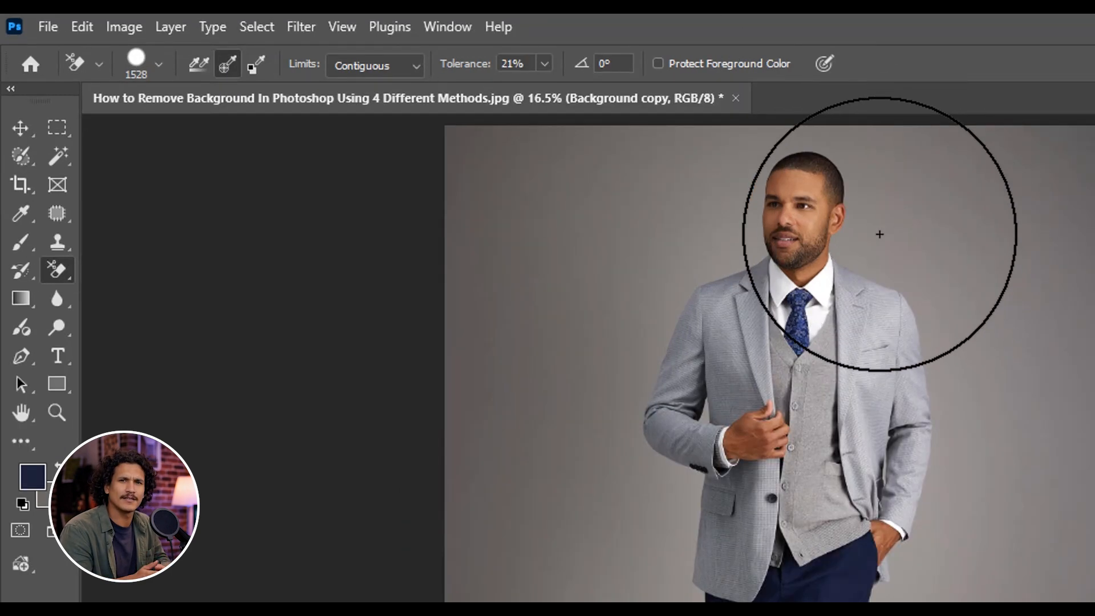
{"action": "left_click", "coordinate": [864, 226]}
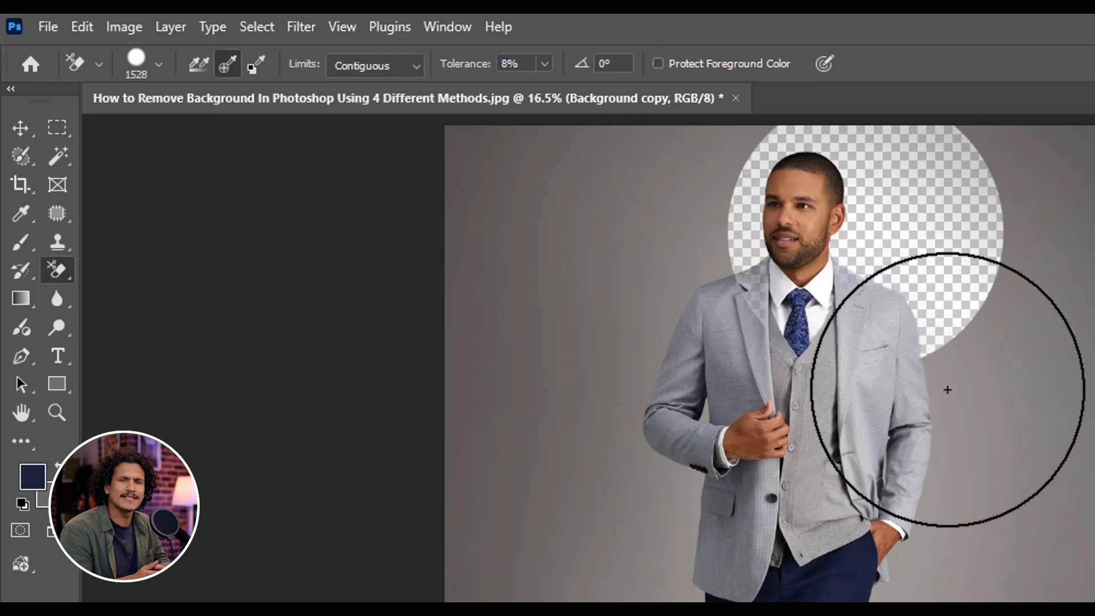
{"action": "left_click", "coordinate": [955, 412]}
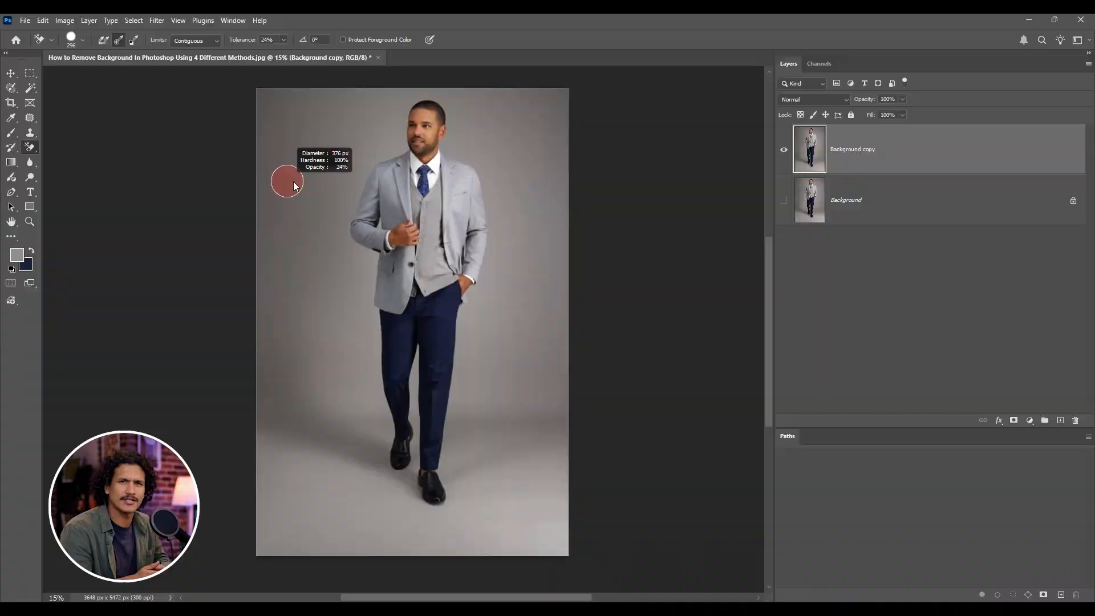
- Turn off Protect Foreground Color, enlarge the eraser brush to about 3522 px, and test it once beside the man's head
{"action": "left_click_drag", "start_coordinate": [293, 182], "coordinate": [430, 178]}
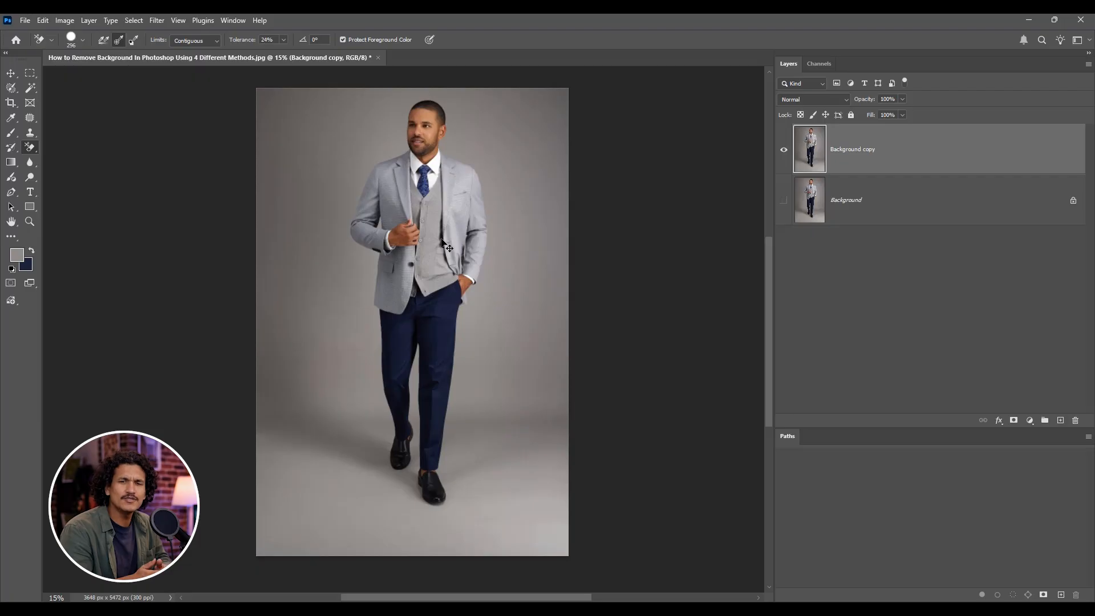
{"action": "left_click", "coordinate": [344, 39]}
{"action": "left_click_drag", "start_coordinate": [297, 181], "coordinate": [433, 182]}
{"action": "left_click", "coordinate": [456, 141]}
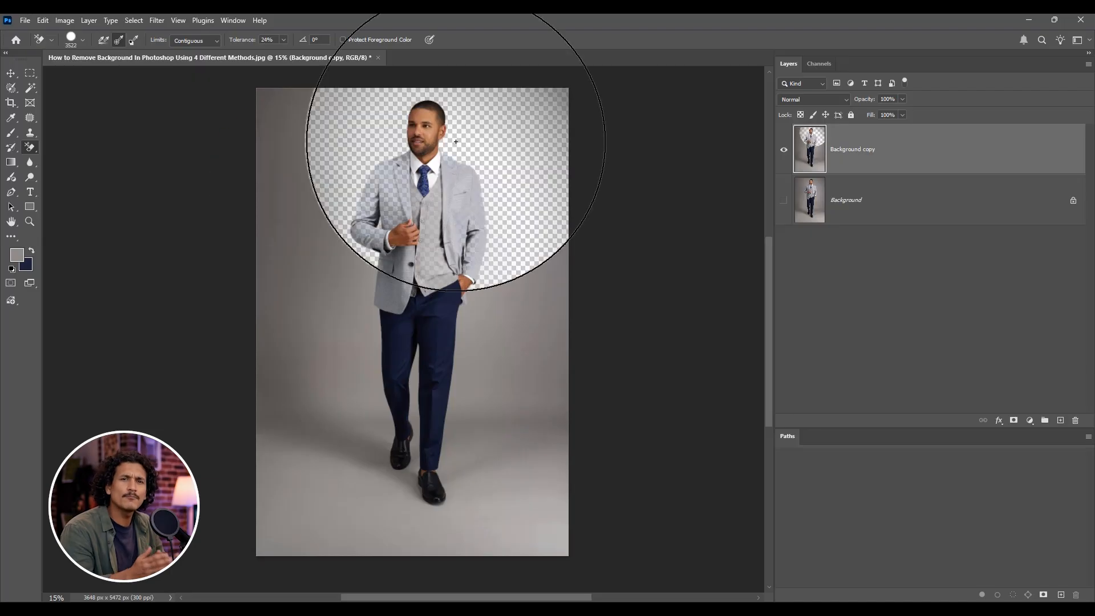
{"action": "key", "text": "ctrl+z"}
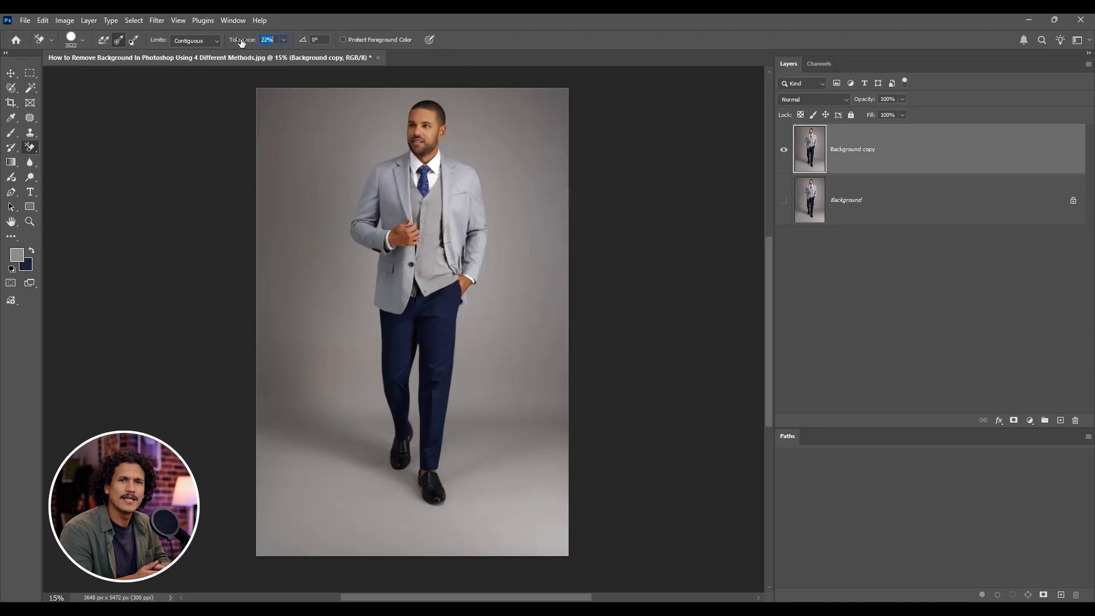
- Set the eraser tolerance to 22% and erase the backdrop around the man's head, legs and shoes
{"action": "left_click_drag", "start_coordinate": [233, 42], "coordinate": [236, 42]}
{"action": "left_click", "coordinate": [403, 146]}
{"action": "left_click", "coordinate": [374, 394]}
{"action": "left_click", "coordinate": [381, 492]}
{"action": "left_click", "coordinate": [497, 364]}
{"action": "left_click_drag", "start_coordinate": [520, 183], "coordinate": [445, 183]}
{"action": "left_click", "coordinate": [447, 106]}
{"action": "left_click", "coordinate": [382, 99]}
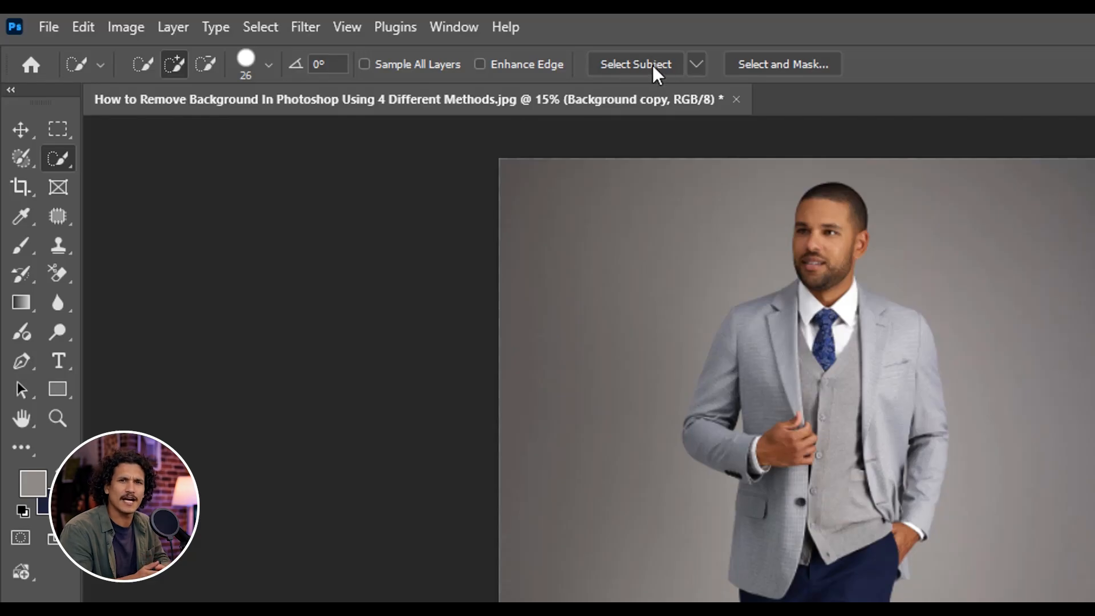
- Mask the Background copy layer with a Select Subject selection of the man and inspect the mask on its own
{"action": "left_click", "coordinate": [634, 64]}
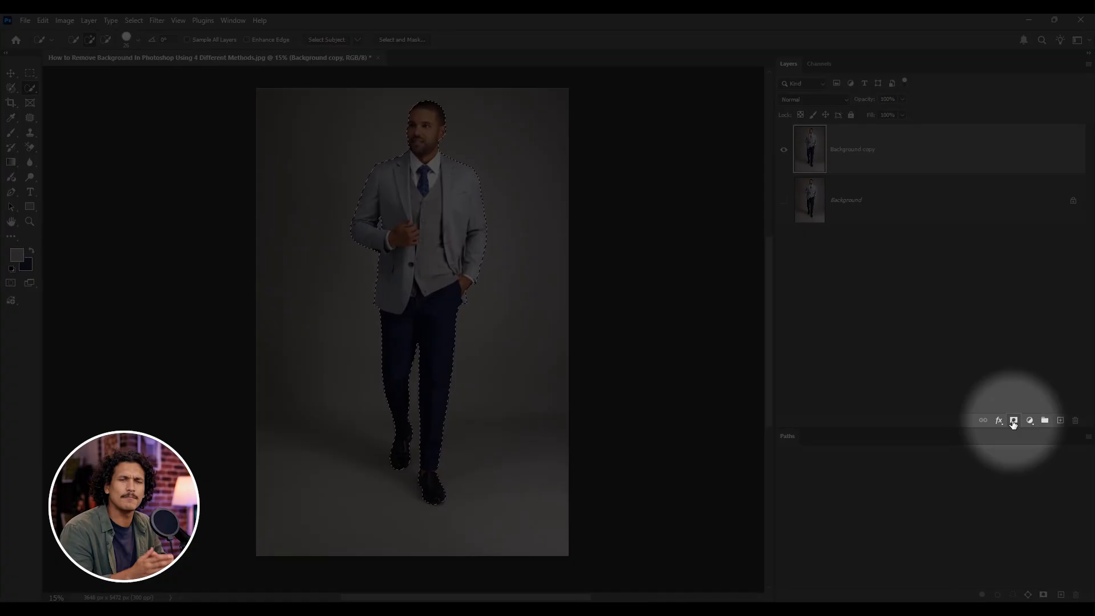
{"action": "left_click", "coordinate": [1014, 420]}
{"action": "left_click", "coordinate": [850, 151], "text": "alt"}
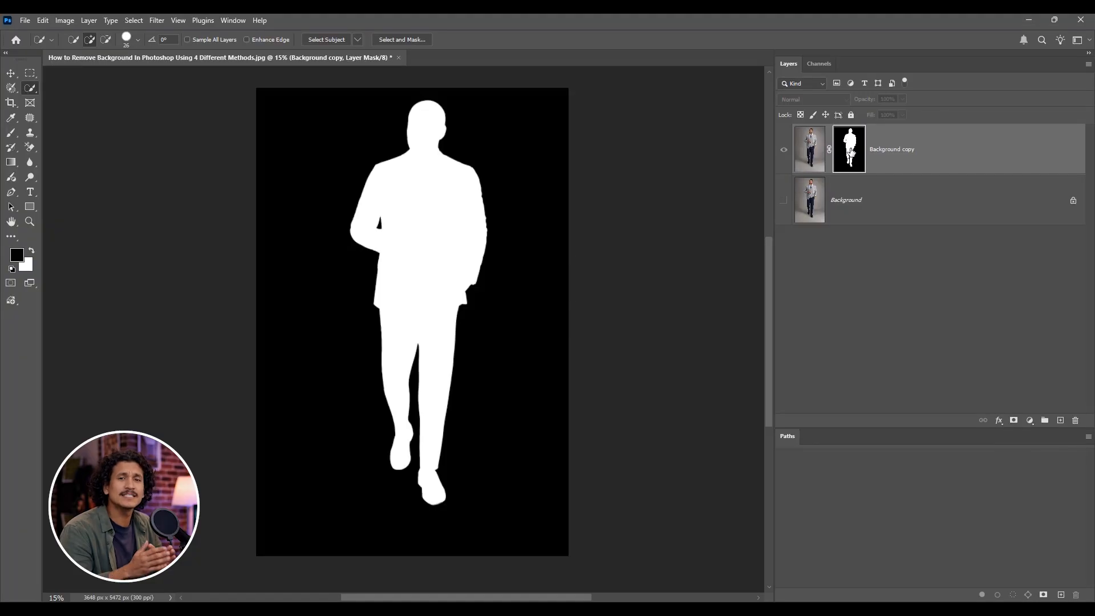
{"action": "left_click", "coordinate": [851, 153], "text": "alt"}
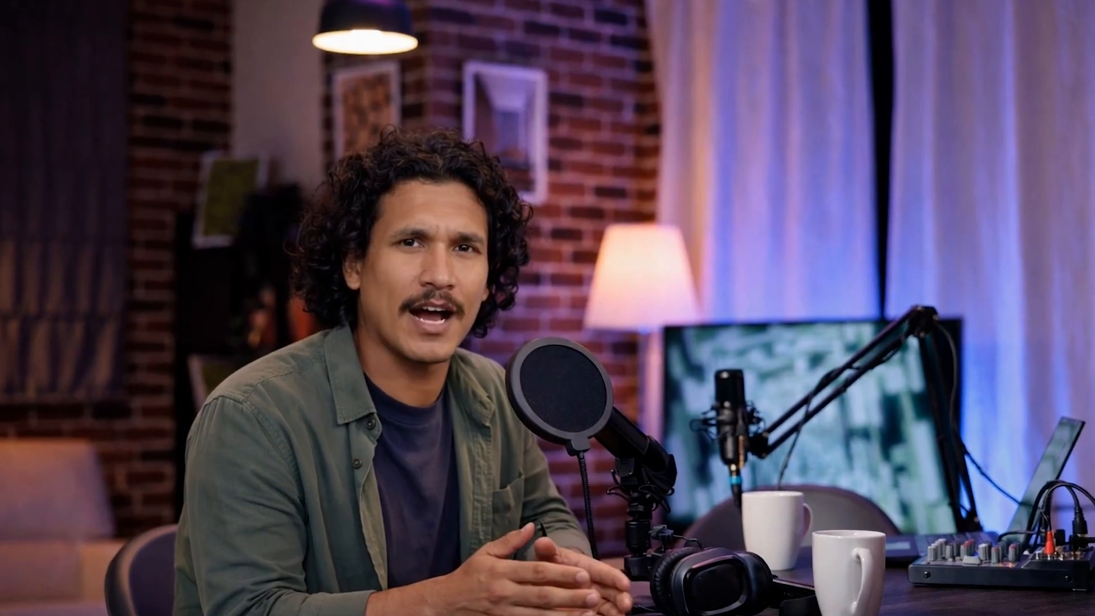